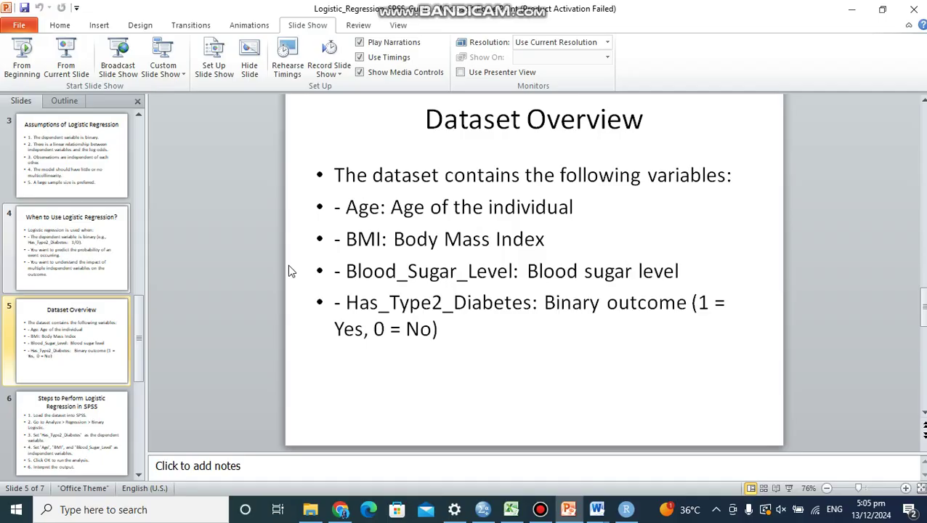
# In Variable View, verify Has_Type2_Diabetes value labels are .00 = No and 1.00 = Yes, then return to Data View.
pyautogui.moveTo(488, 513)
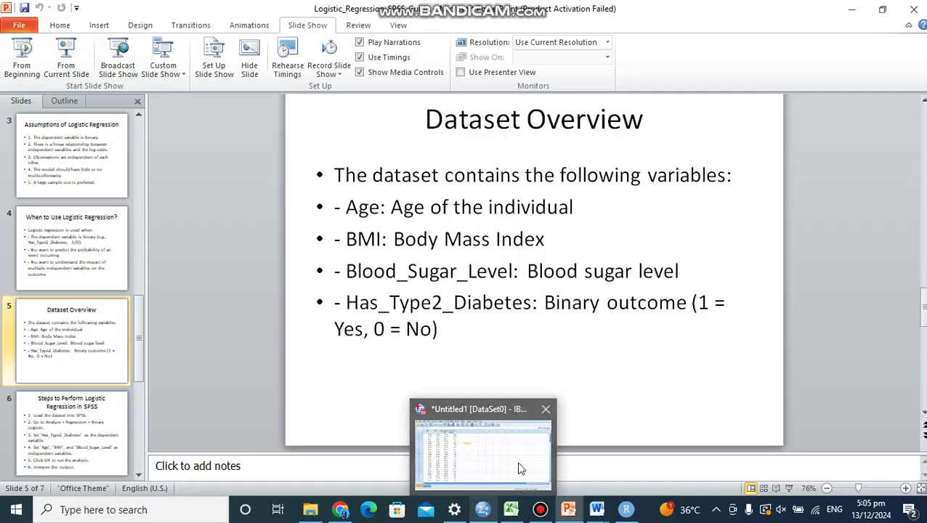
pyautogui.click(519, 468)
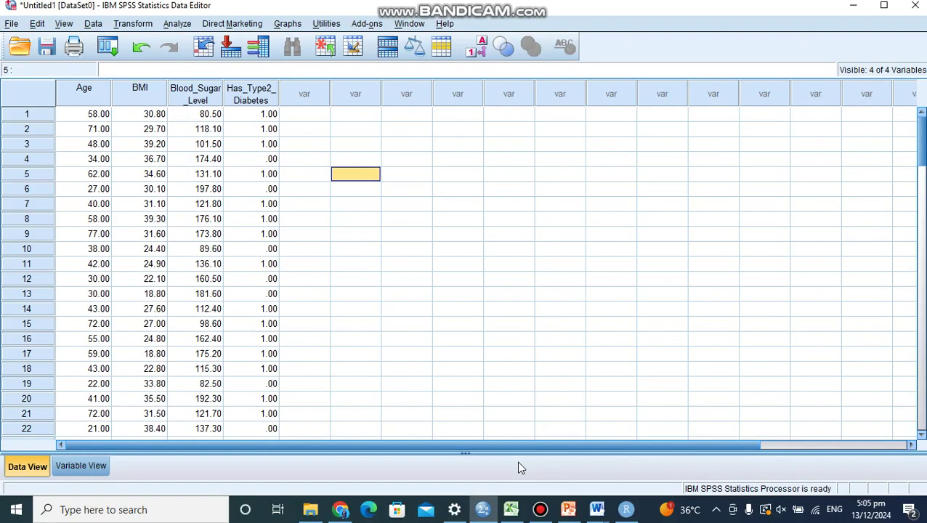
pyautogui.click(101, 468)
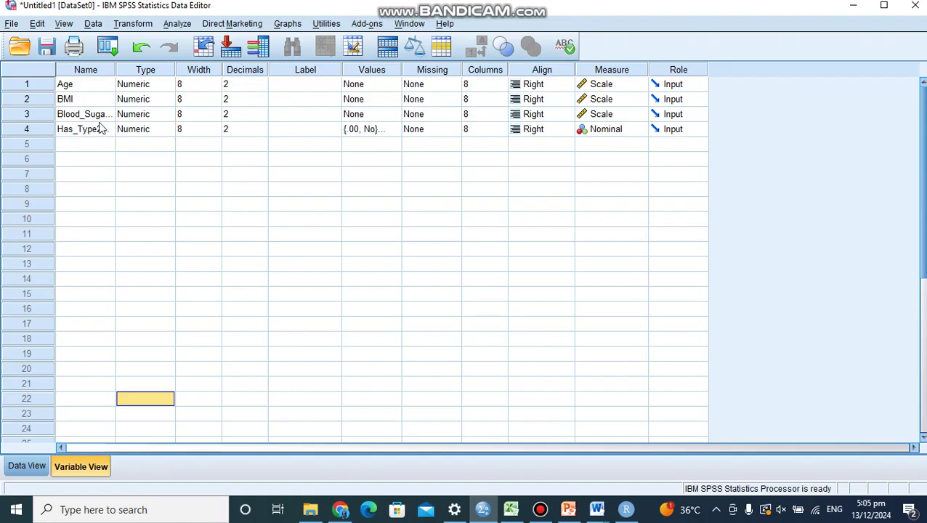
pyautogui.click(366, 129)
pyautogui.click(392, 129)
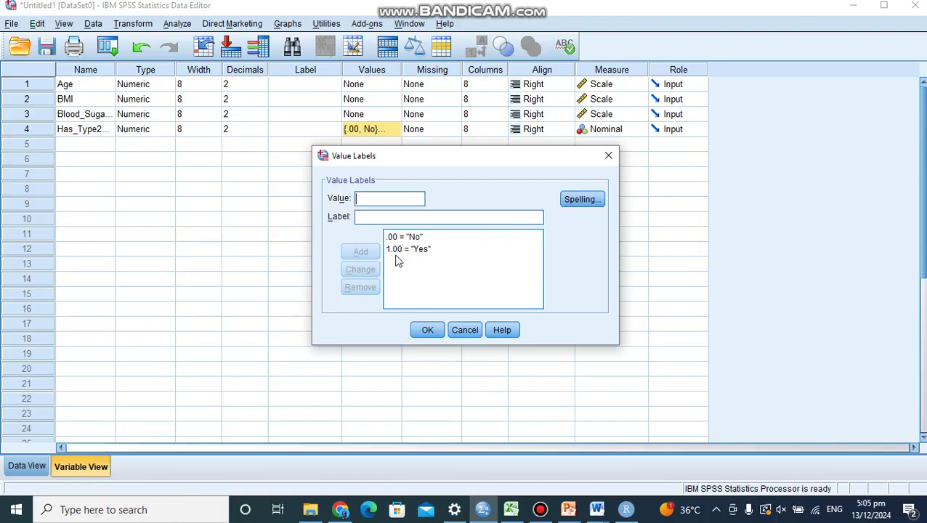
pyautogui.click(425, 329)
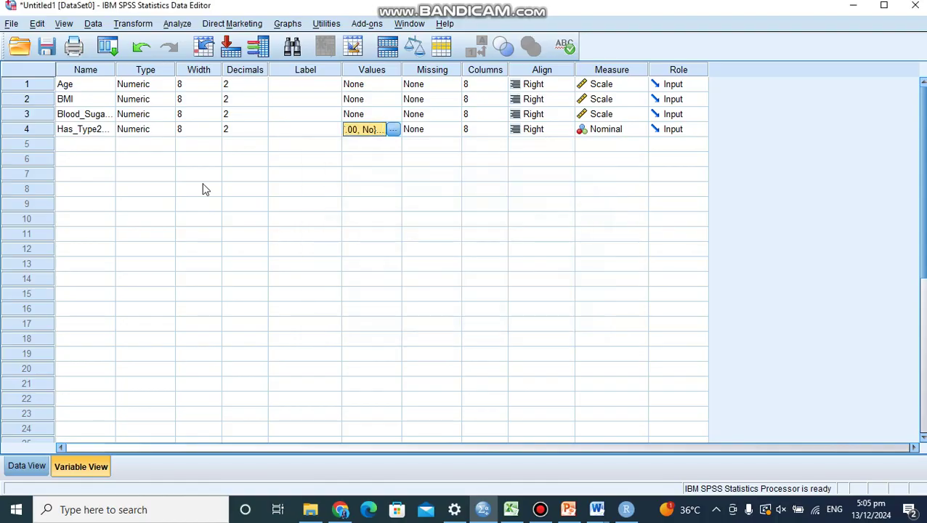
pyautogui.click(26, 468)
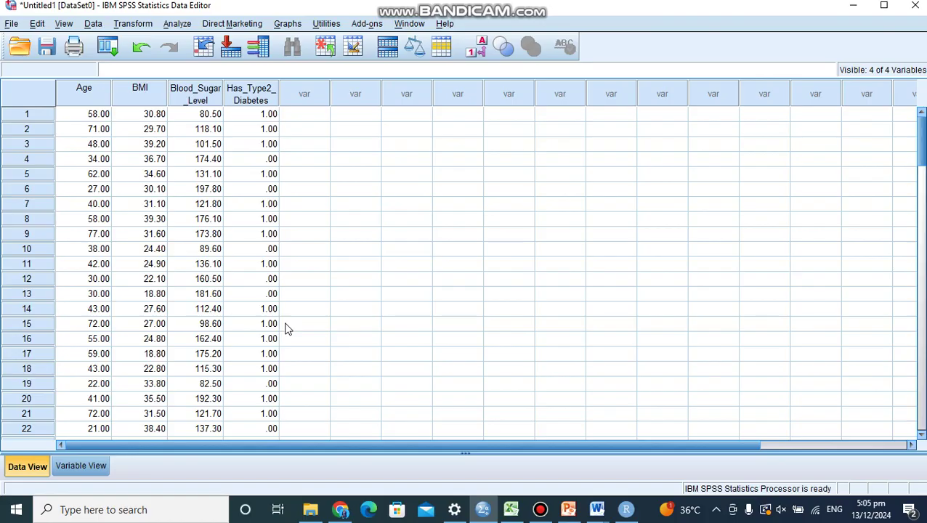
# Set up a Binary Logistic regression: Has_Type2_Diabetes as dependent; Age, BMI, Blood_Sugar_Level as covariates.
pyautogui.click(176, 26)
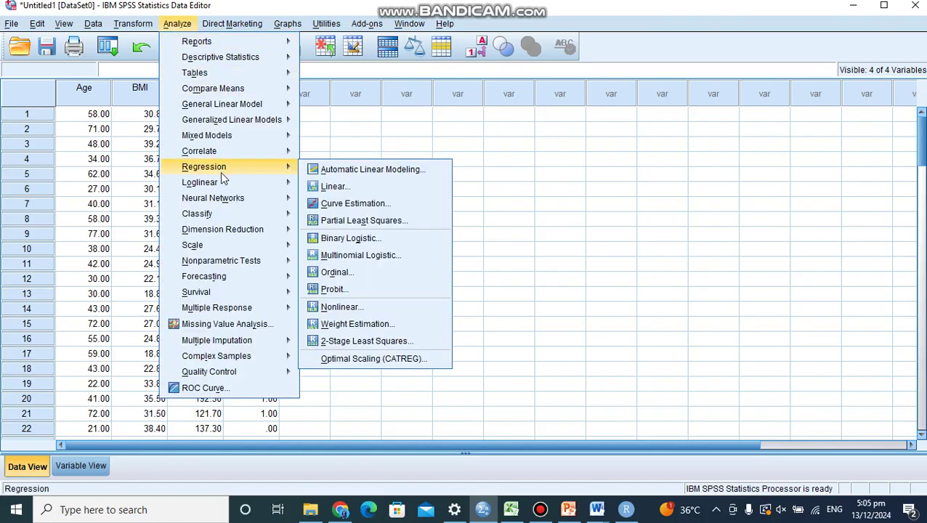
pyautogui.moveTo(224, 183)
pyautogui.click(349, 238)
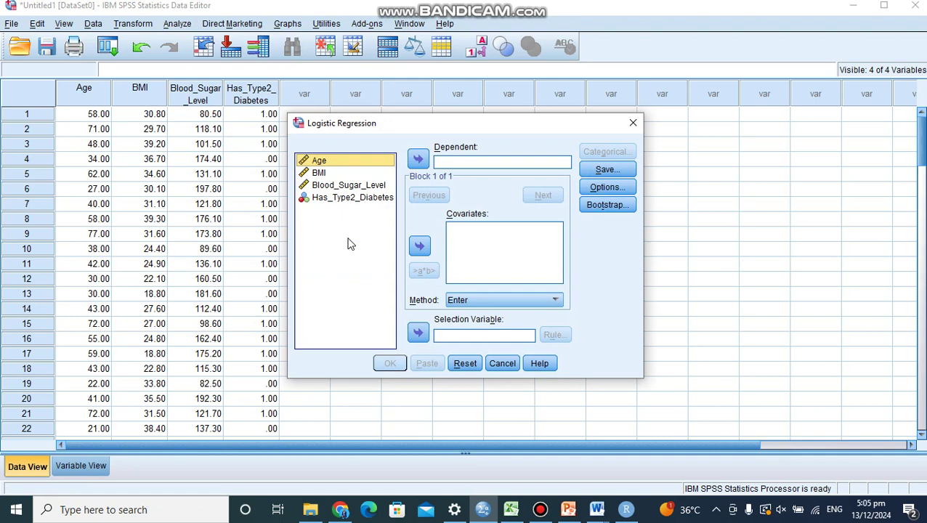
pyautogui.click(369, 200)
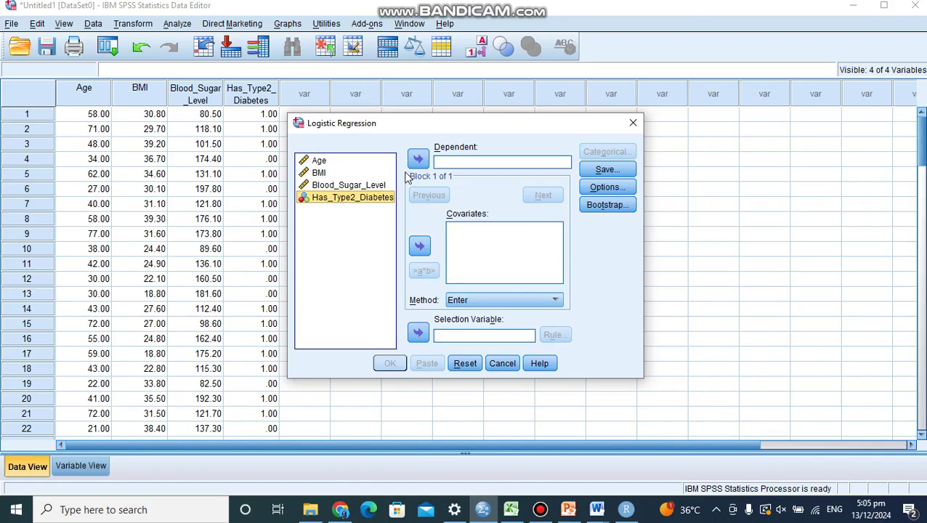
pyautogui.click(418, 160)
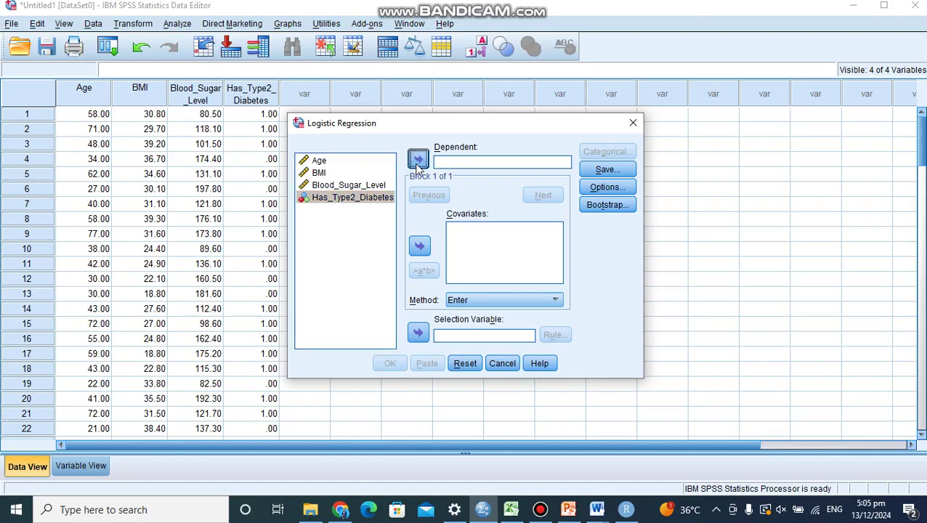
pyautogui.click(342, 165)
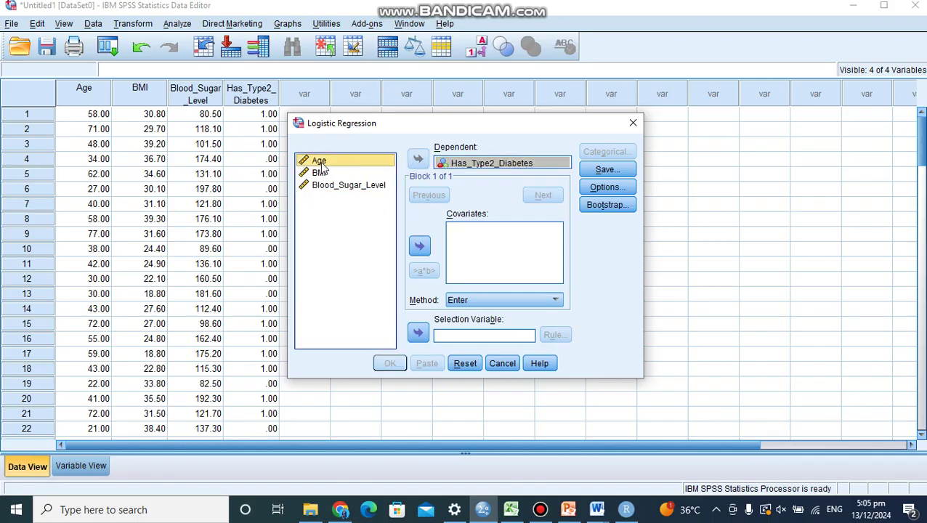
pyautogui.keyDown('ctrl'); pyautogui.click(322, 174); pyautogui.keyUp('ctrl')
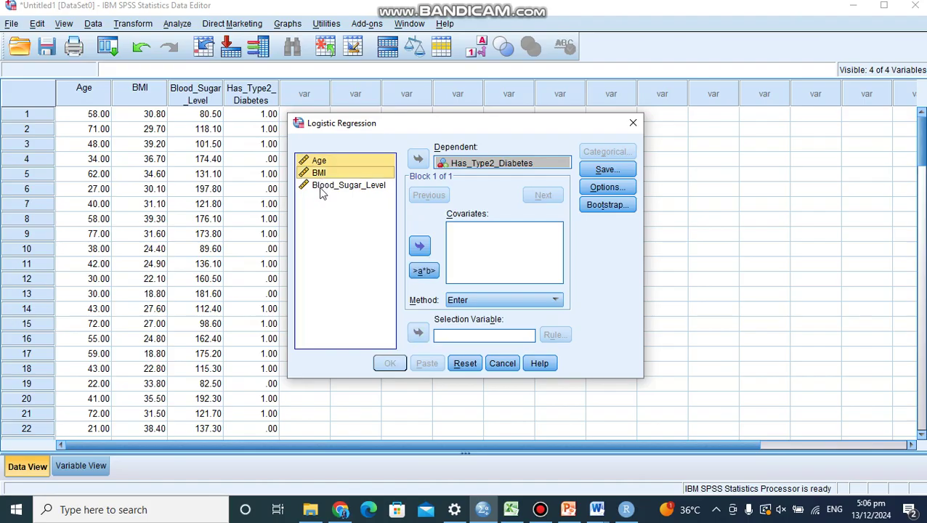
pyautogui.keyDown('ctrl'); pyautogui.click(320, 188); pyautogui.keyUp('ctrl')
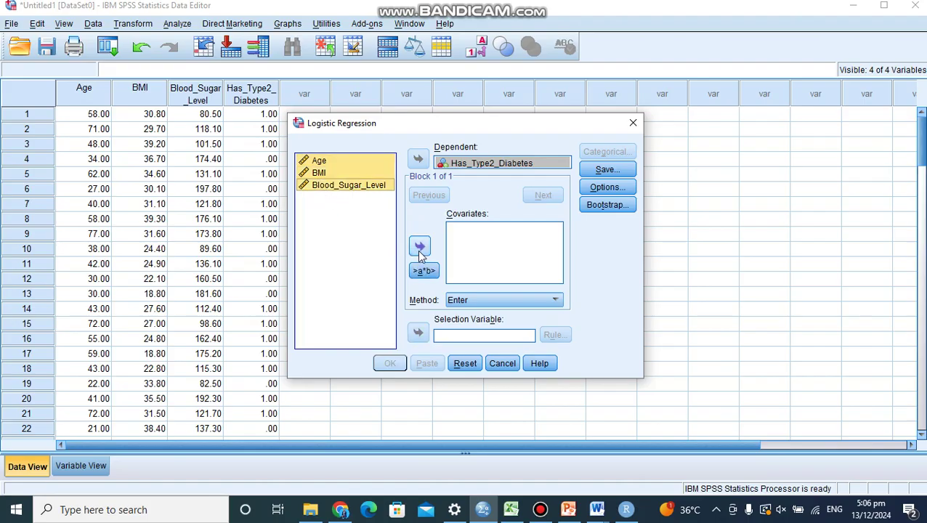
pyautogui.click(420, 247)
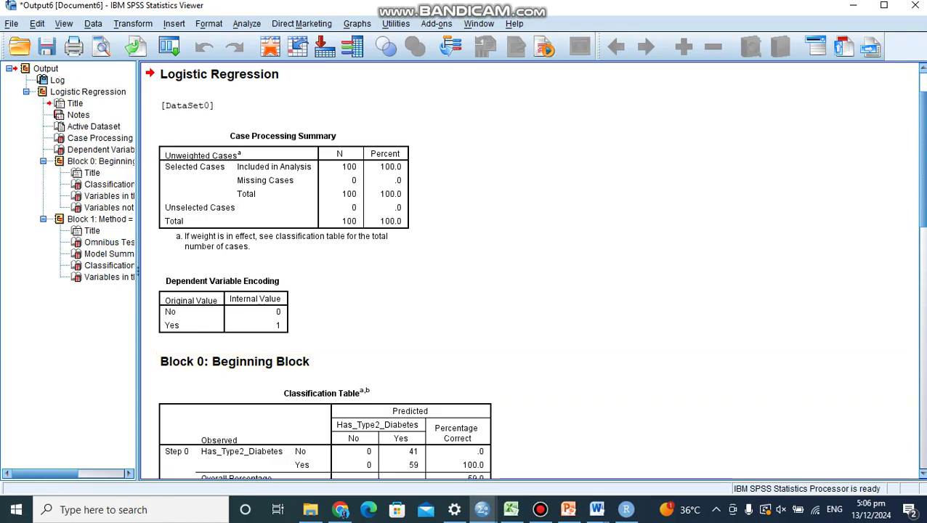
# Scroll the Viewer to the Block 1 Model Summary, Classification Table and Variables in the Equation tables.
pyautogui.moveTo(923, 190); pyautogui.dragTo(924, 237)
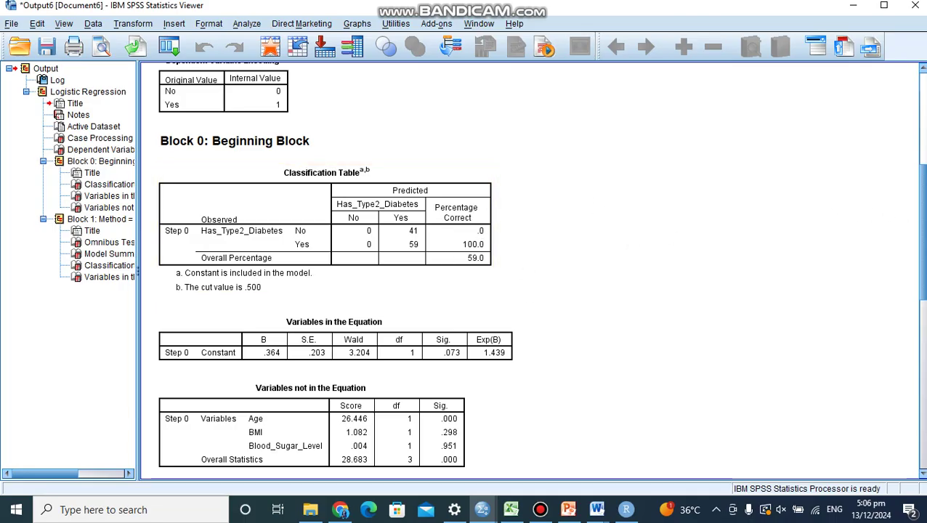
pyautogui.moveTo(924, 210); pyautogui.dragTo(924, 395)
pyautogui.click(329, 396)
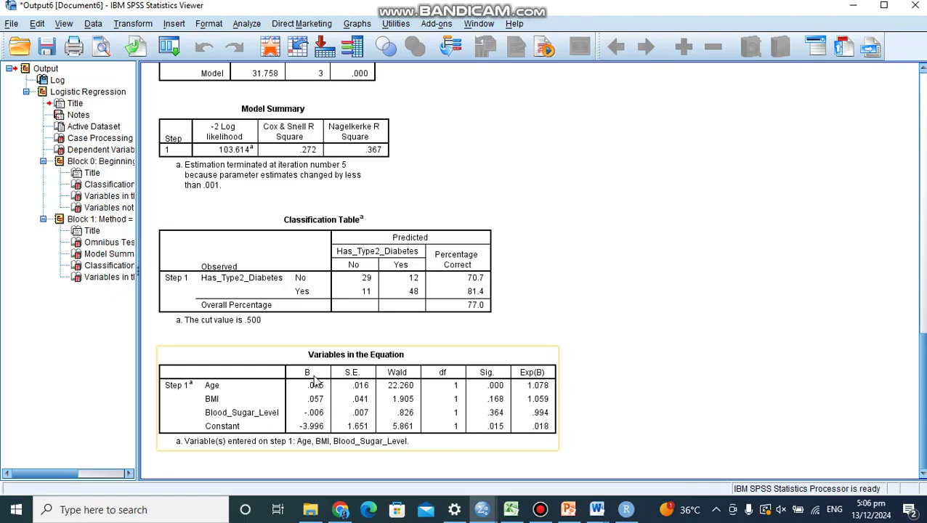
pyautogui.click(545, 329)
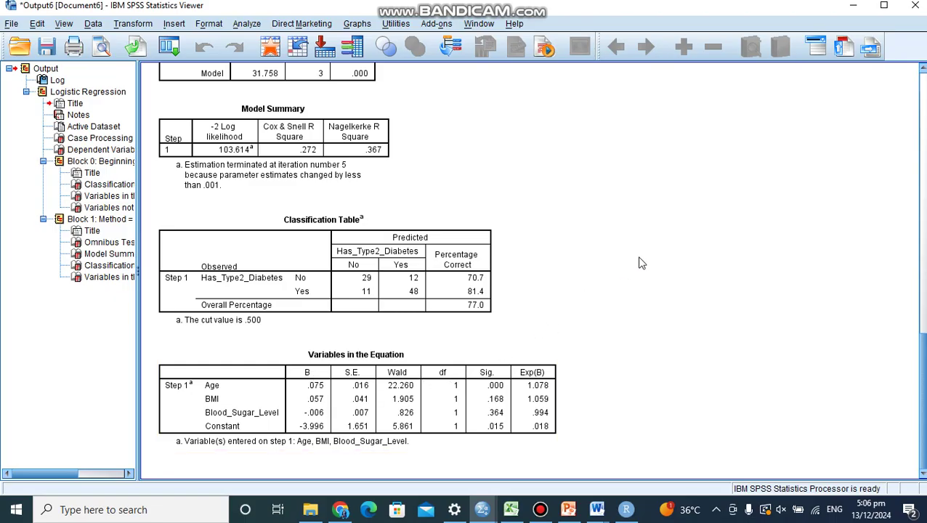
pyautogui.click(382, 252)
pyautogui.click(554, 400)
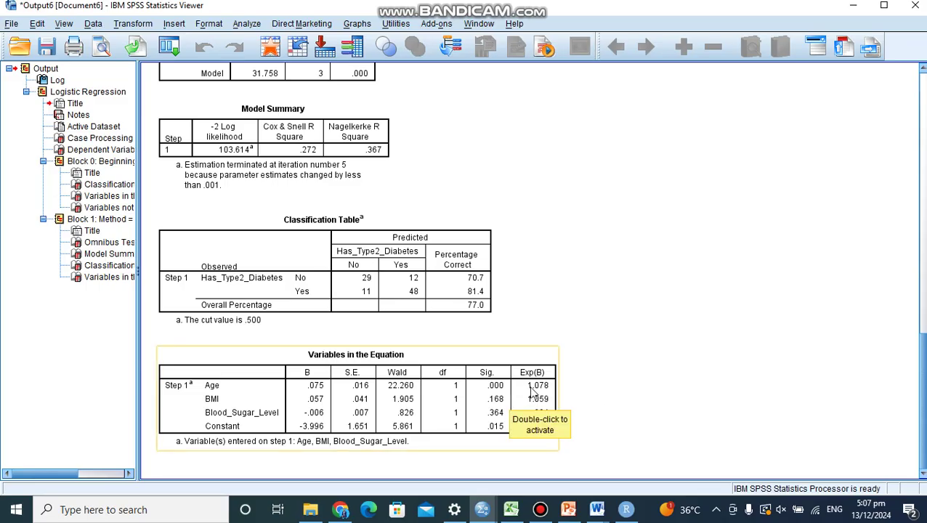
pyautogui.click(572, 385)
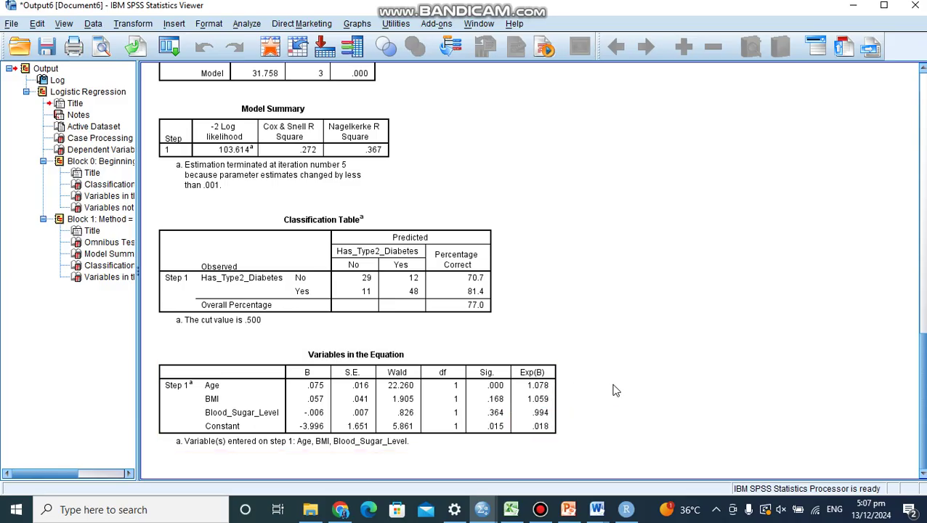
pyautogui.click(430, 392)
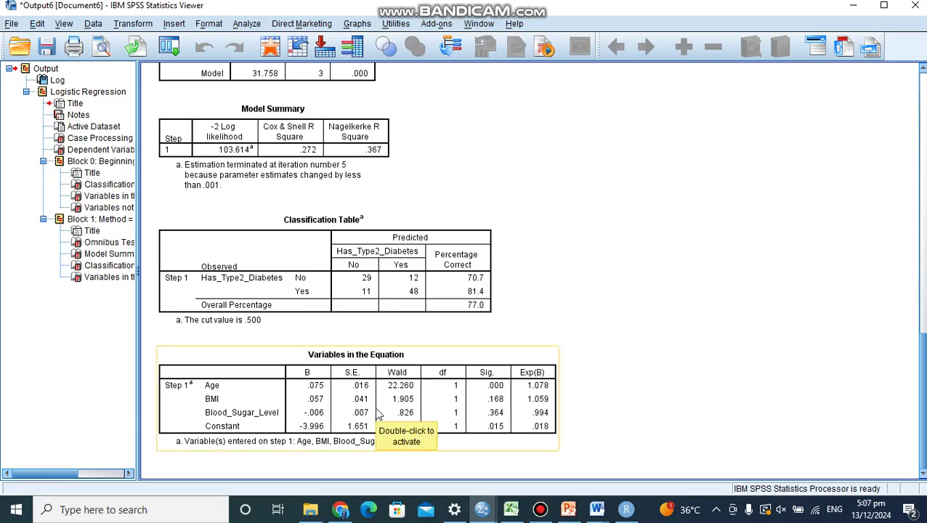
pyautogui.click(572, 393)
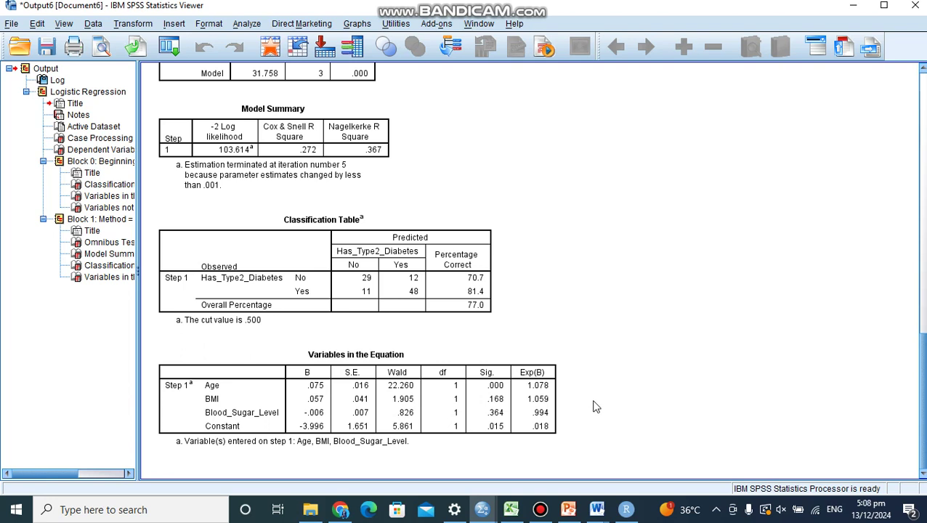
pyautogui.click(409, 396)
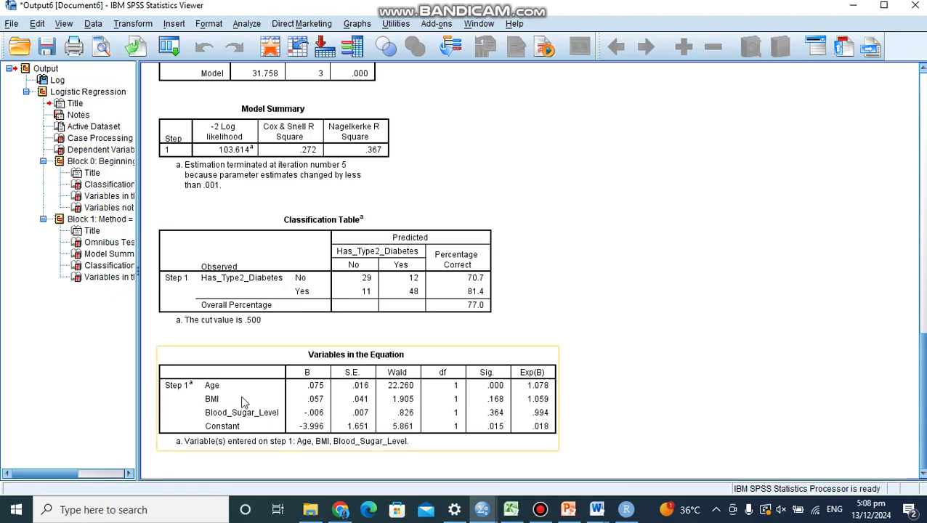
pyautogui.click(600, 427)
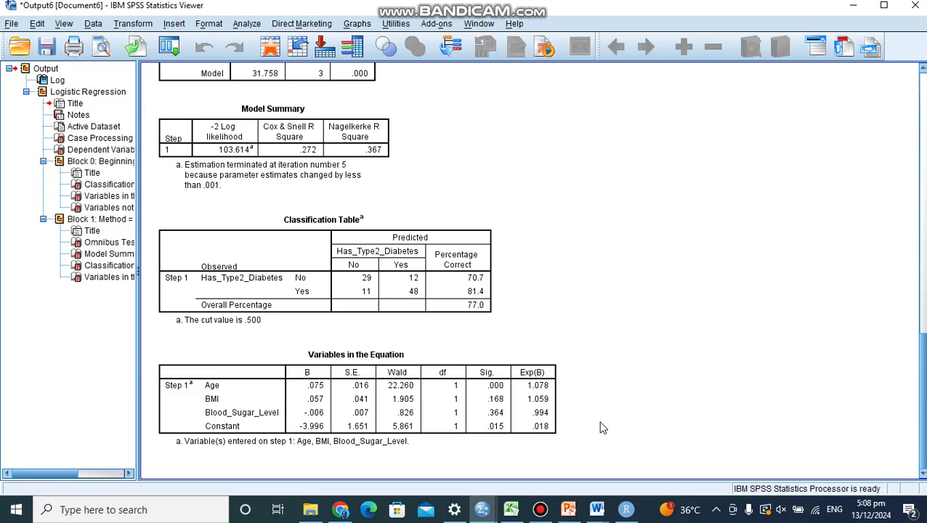
pyautogui.click(324, 417)
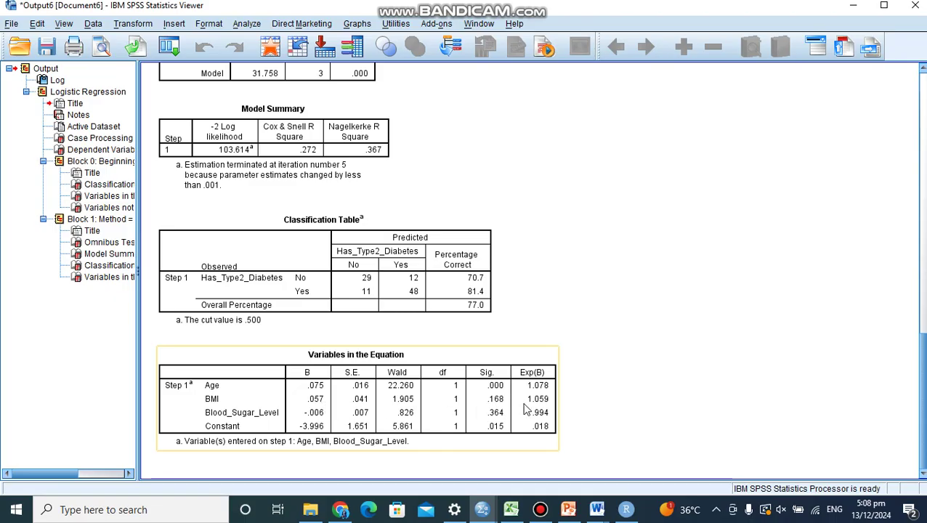
pyautogui.click(636, 403)
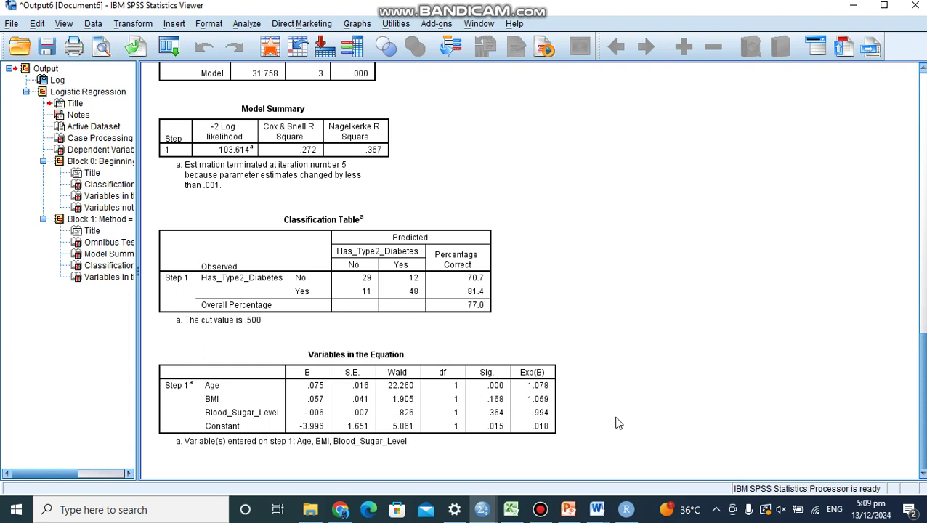
pyautogui.click(504, 436)
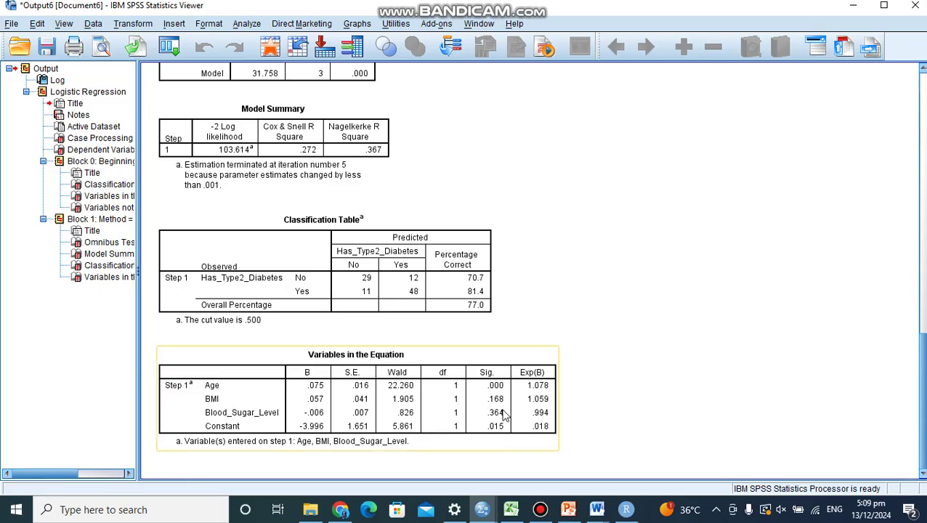
pyautogui.click(600, 415)
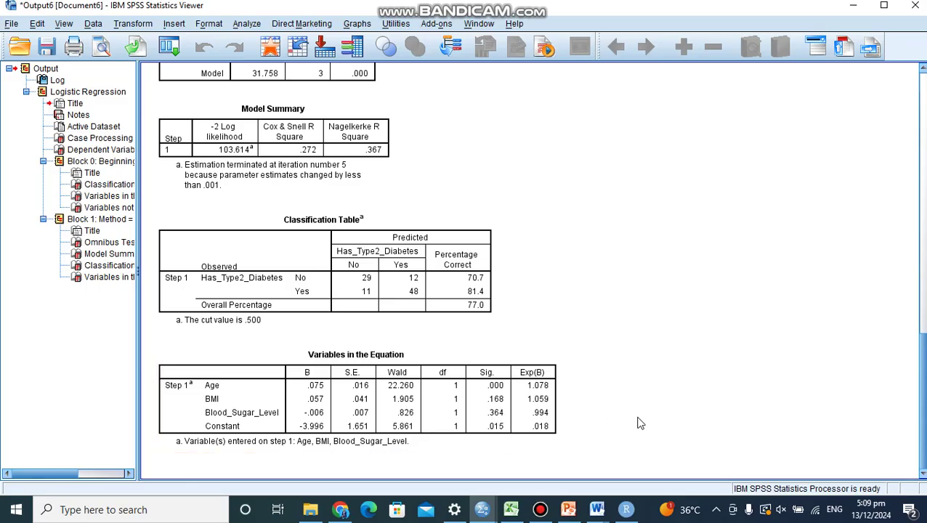
pyautogui.click(256, 412)
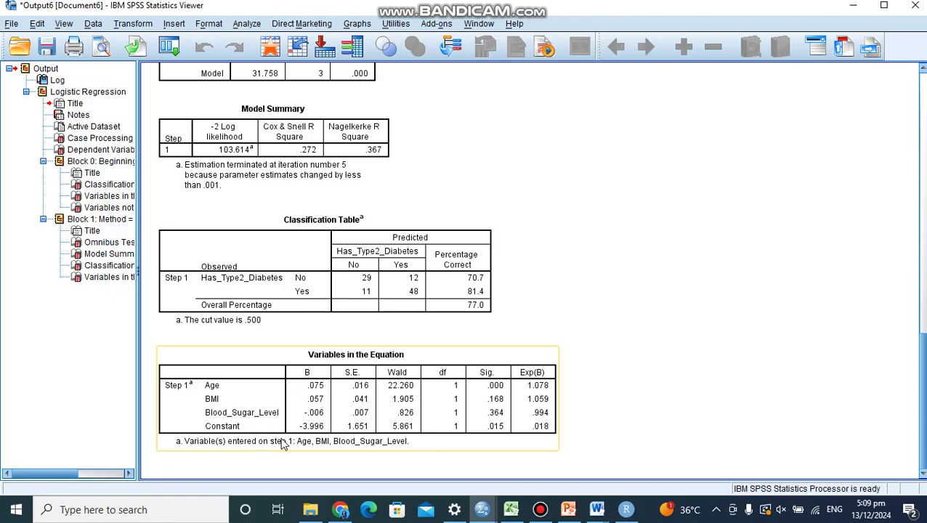
pyautogui.click(609, 430)
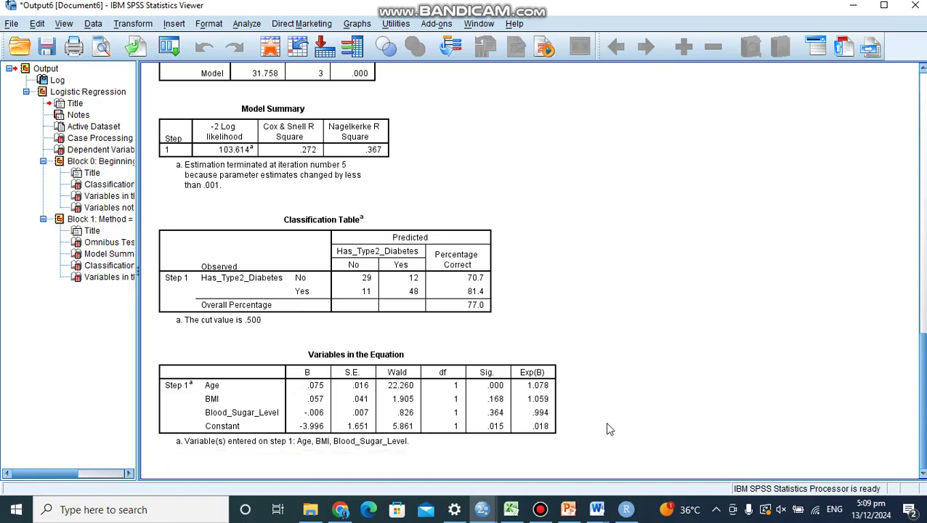
pyautogui.click(519, 445)
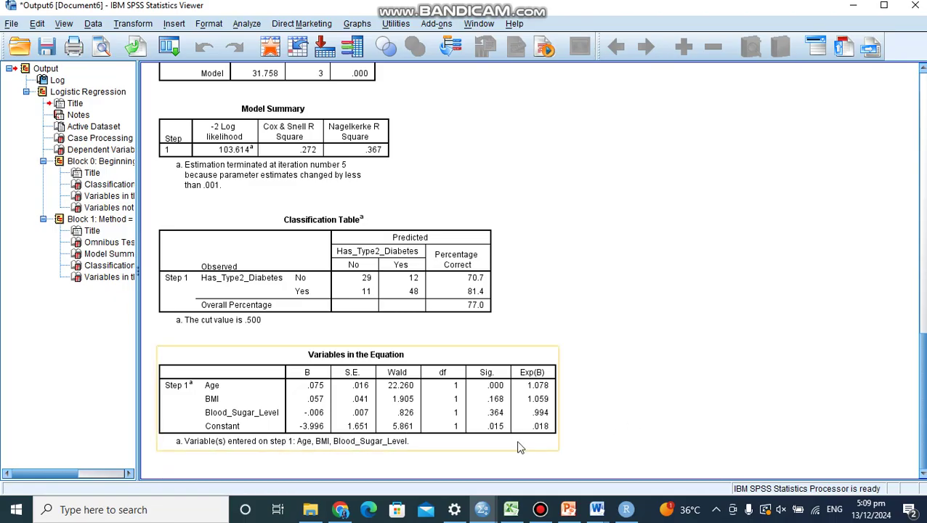